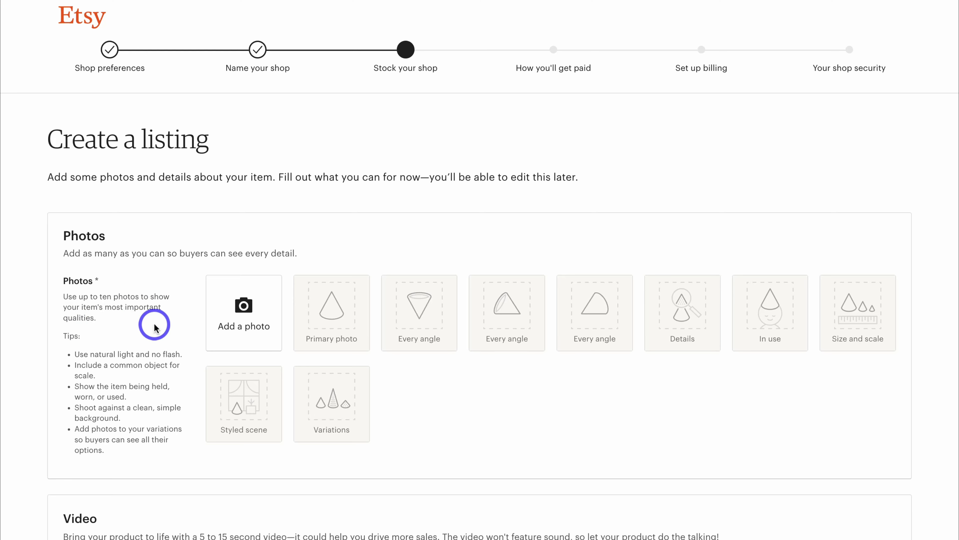
# Step: Upload the ten images from 4.png to 14.png in the Productc Example folder and make the fifth photo the primary one
pyautogui.click(249, 320)
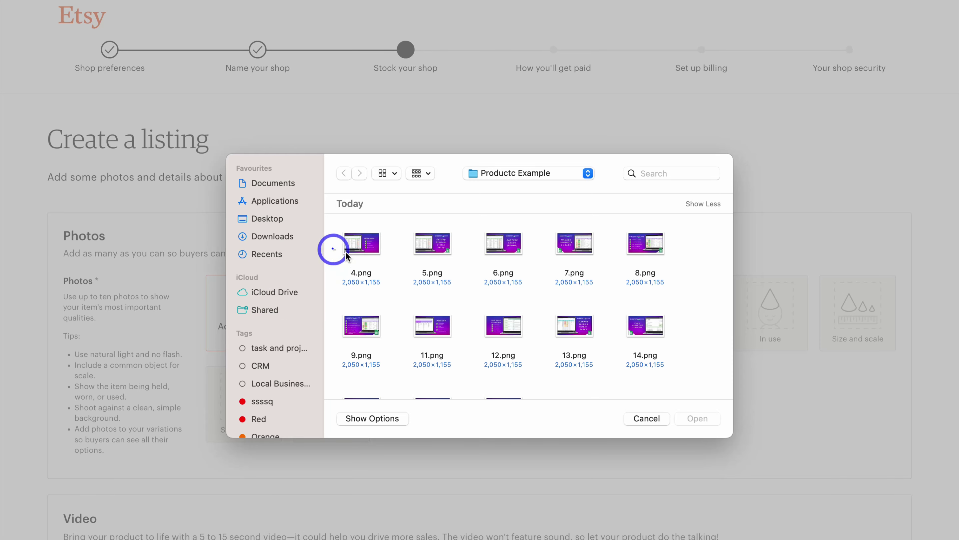
pyautogui.moveTo(332, 248); pyautogui.dragTo(647, 342)
pyautogui.click(697, 418)
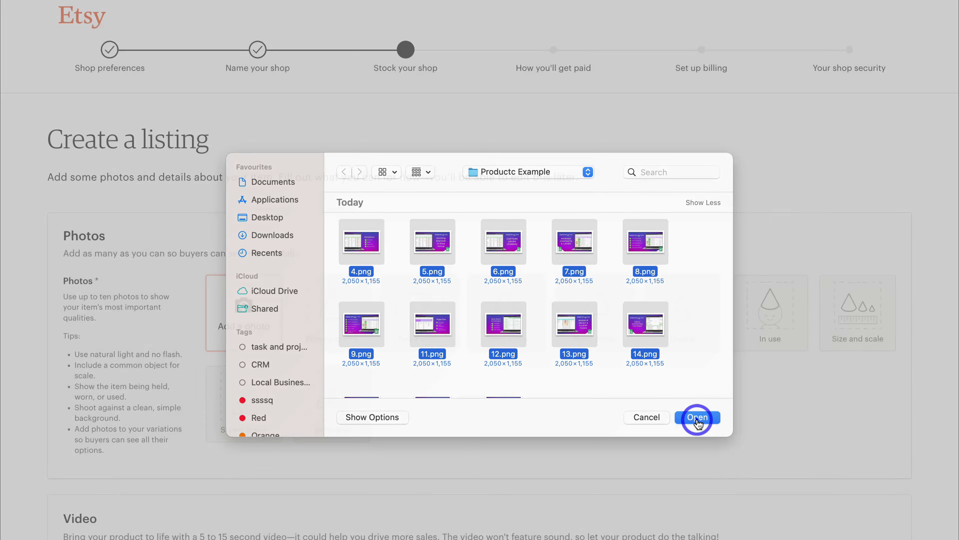
pyautogui.moveTo(595, 324); pyautogui.dragTo(269, 336)
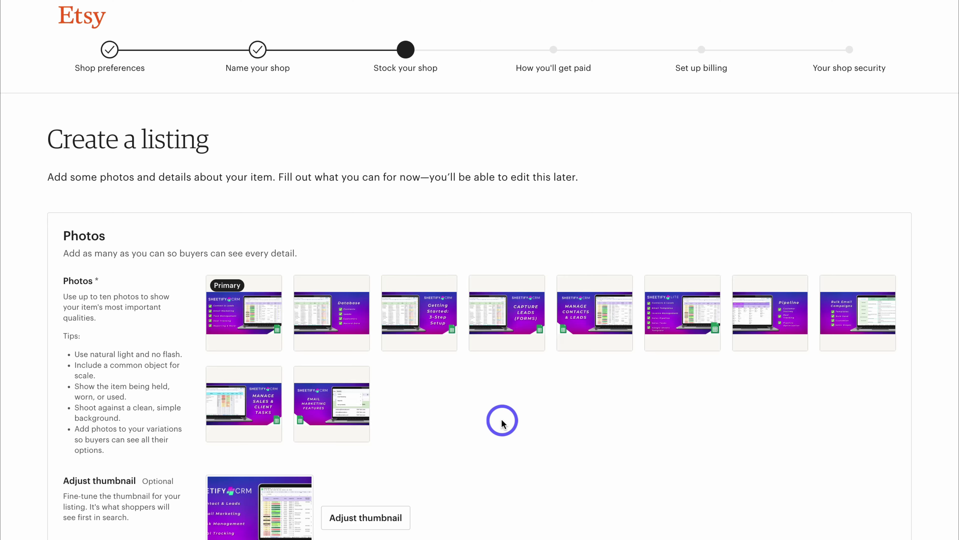
# Step: Add the alt text "Google Sheets Customer Tracker" to the primary photo and save it
pyautogui.moveTo(252, 325)
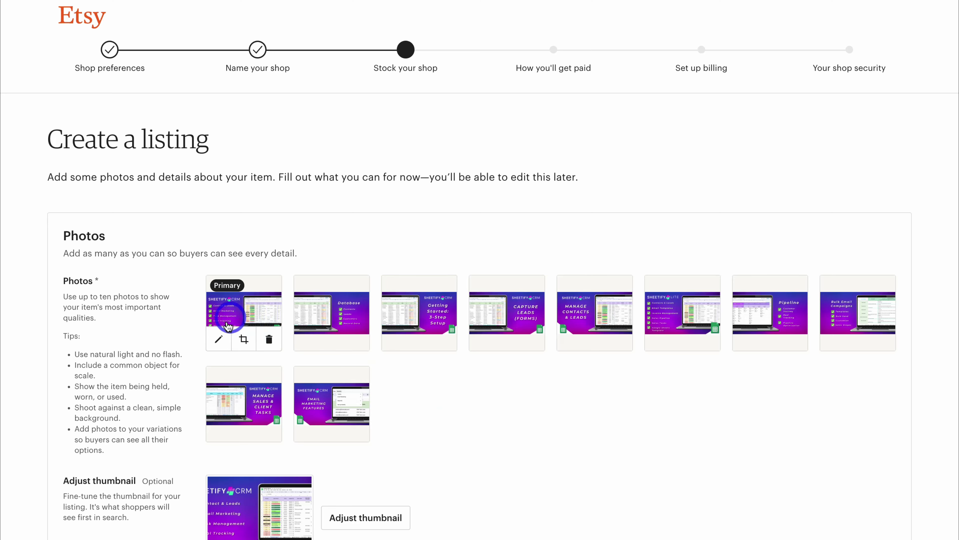
pyautogui.click(220, 338)
pyautogui.click(404, 422)
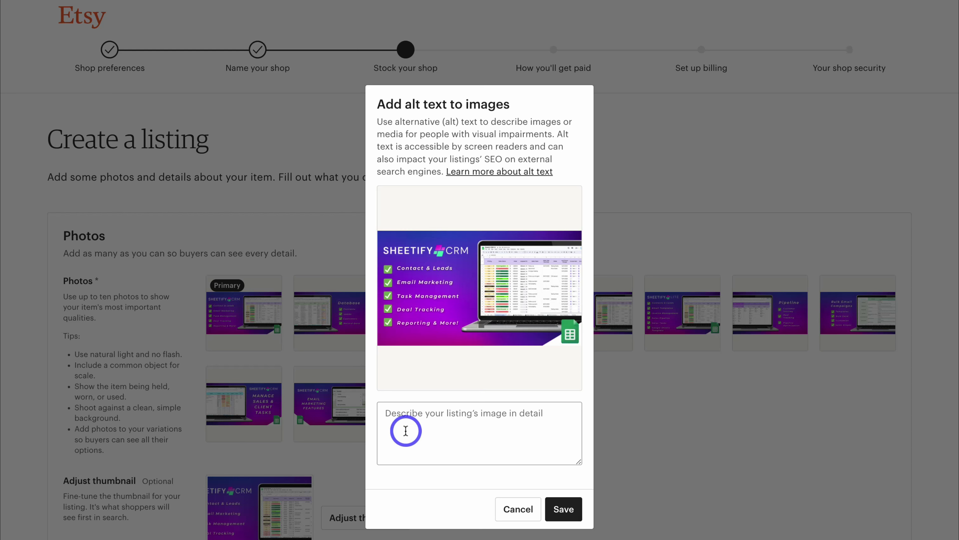
pyautogui.click(406, 431)
pyautogui.write('Google Sheets Customer Tracker')
pyautogui.moveTo(526, 413); pyautogui.dragTo(383, 414)
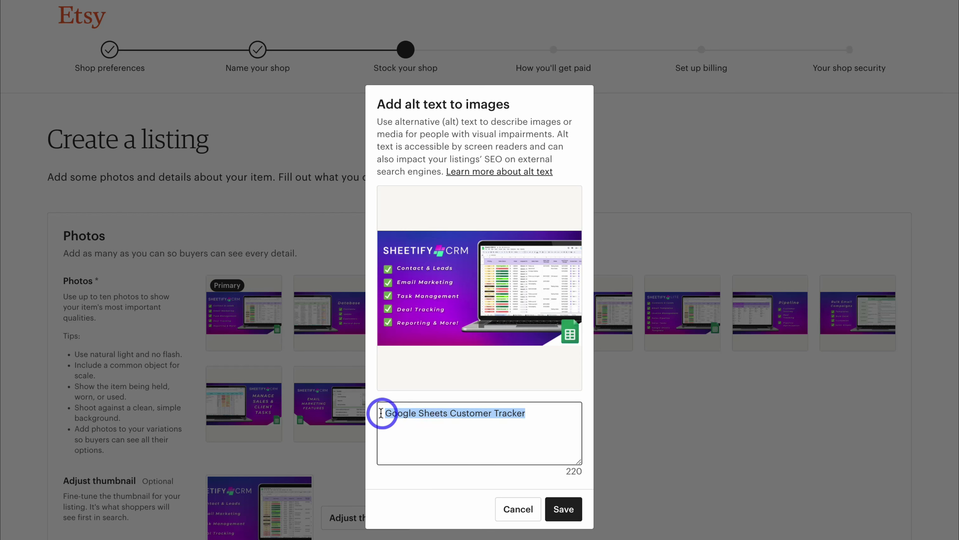
pyautogui.click(541, 419)
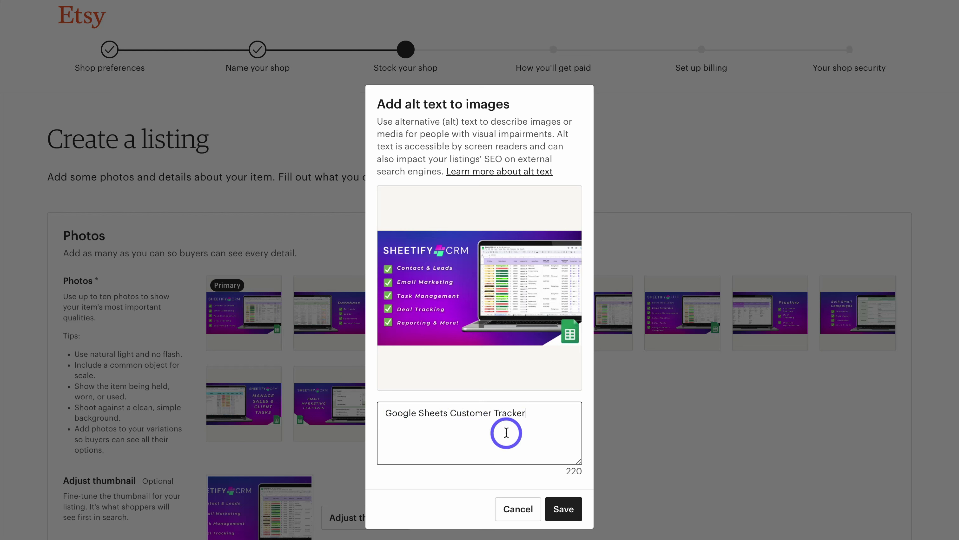
pyautogui.click(563, 509)
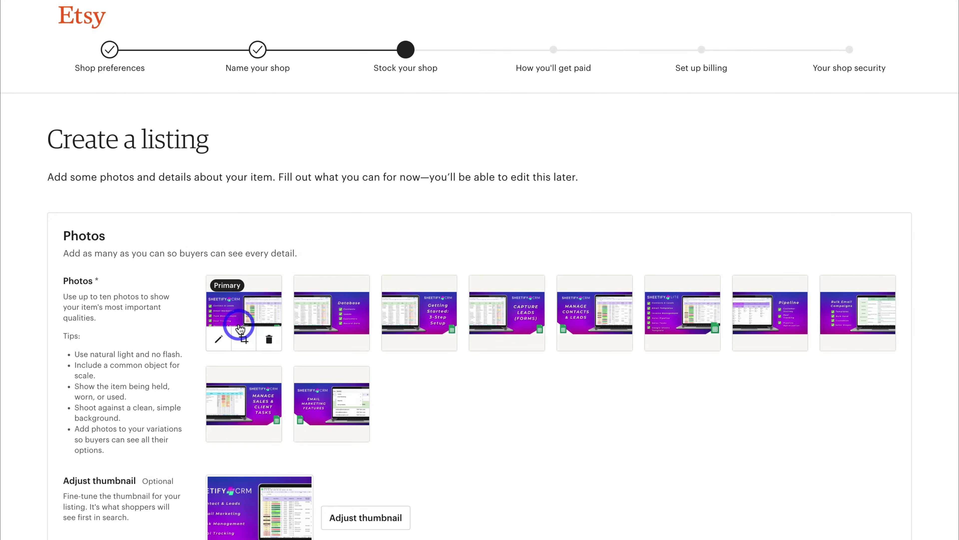
# Step: Adjust the listing thumbnail so the full Sheetify CRM logo and feature checklist are in frame, and save it
pyautogui.scroll(-4, 328, 329)
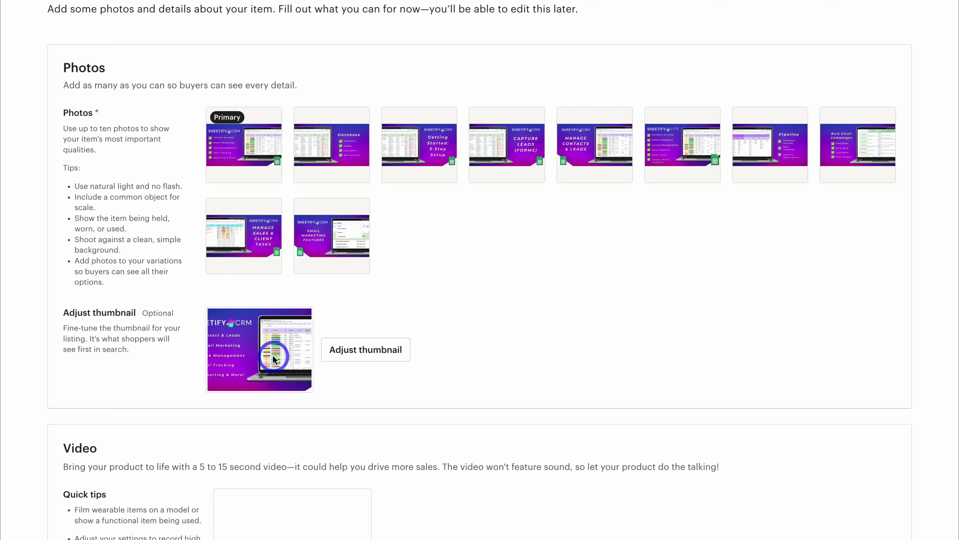
pyautogui.click(356, 352)
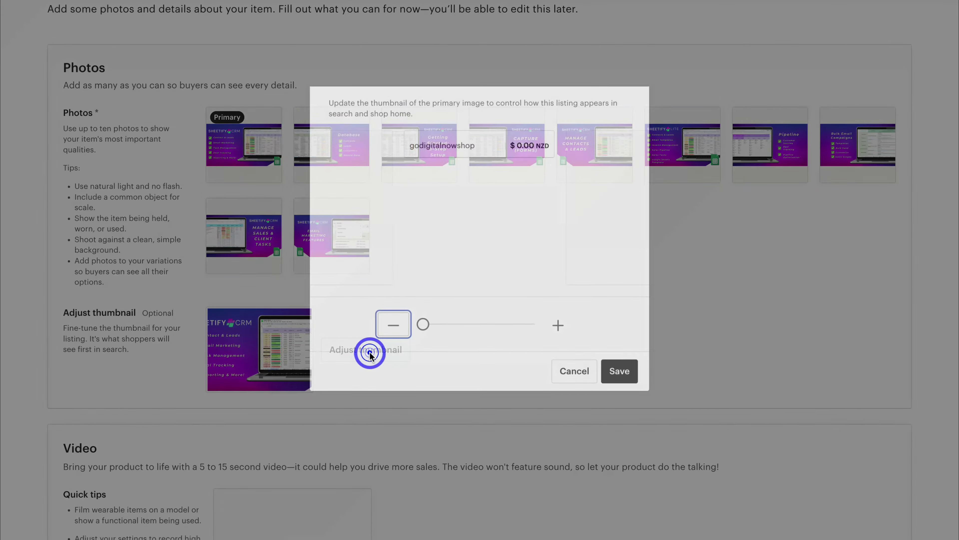
pyautogui.moveTo(449, 227); pyautogui.dragTo(480, 226)
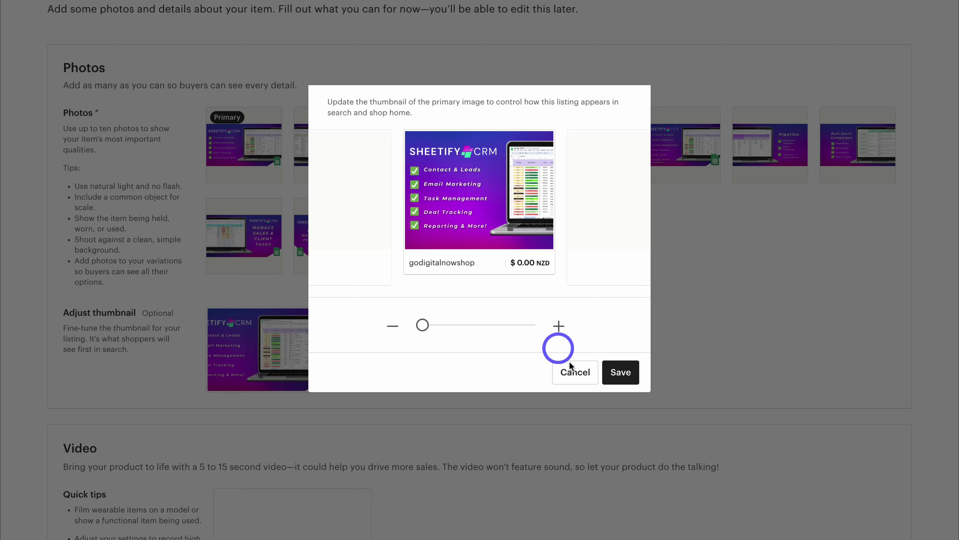
pyautogui.click(623, 375)
# Step: Upload the SHEETIFY LITE client tracker .mp4 from the Sheetify Lite folder as the listing video
pyautogui.scroll(-6, 624, 376)
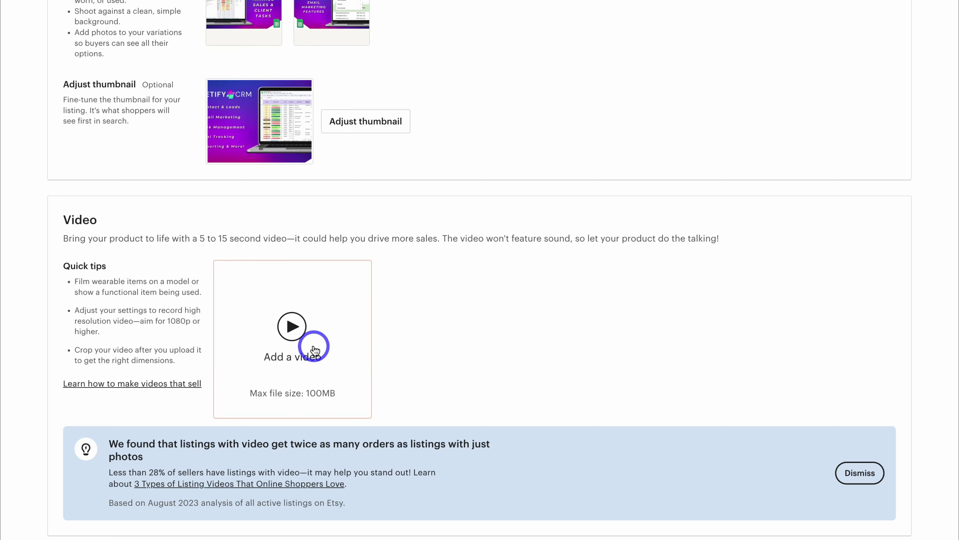
pyautogui.click(335, 345)
pyautogui.click(563, 269)
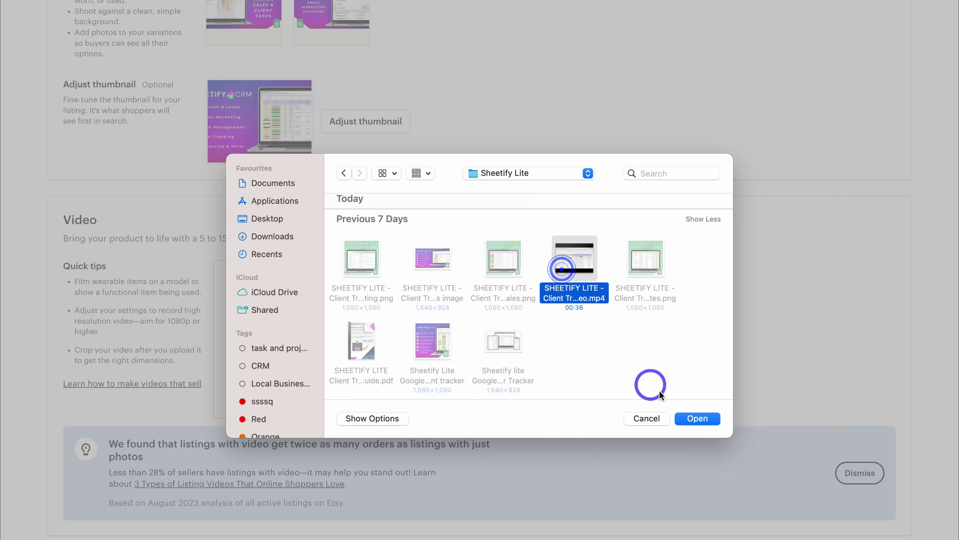
pyautogui.click(697, 418)
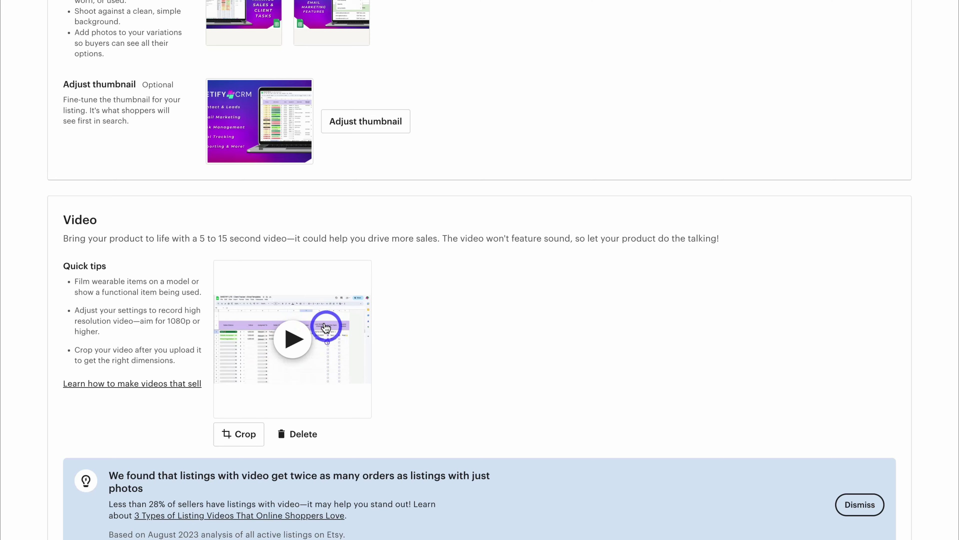
# Step: Set the listing title to "Google Sheets Customer Tracker, Business Spreadsheet, Task Manager, Business tracker, Invoice tracker (Sheetify Lite)"
pyautogui.scroll(-1, 490, 357)
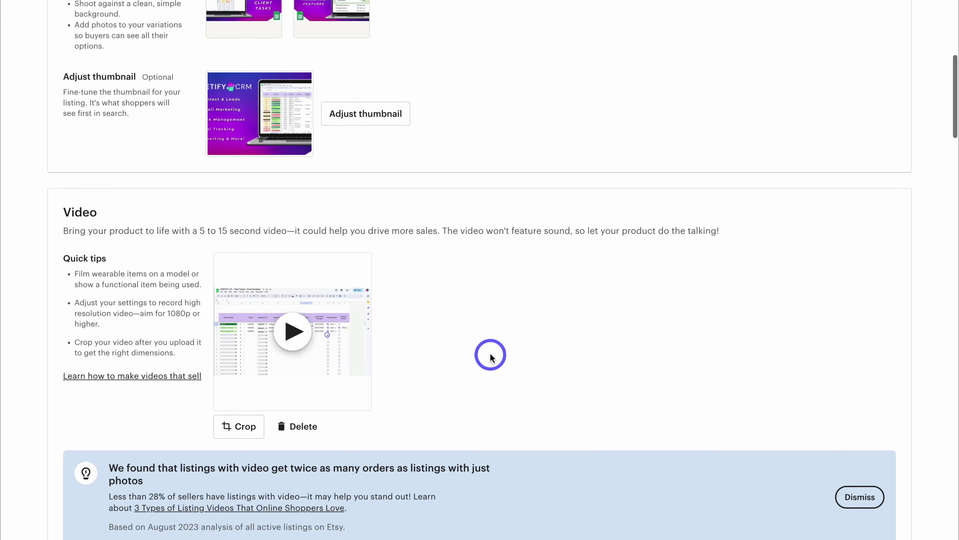
pyautogui.scroll(-10, 490, 357)
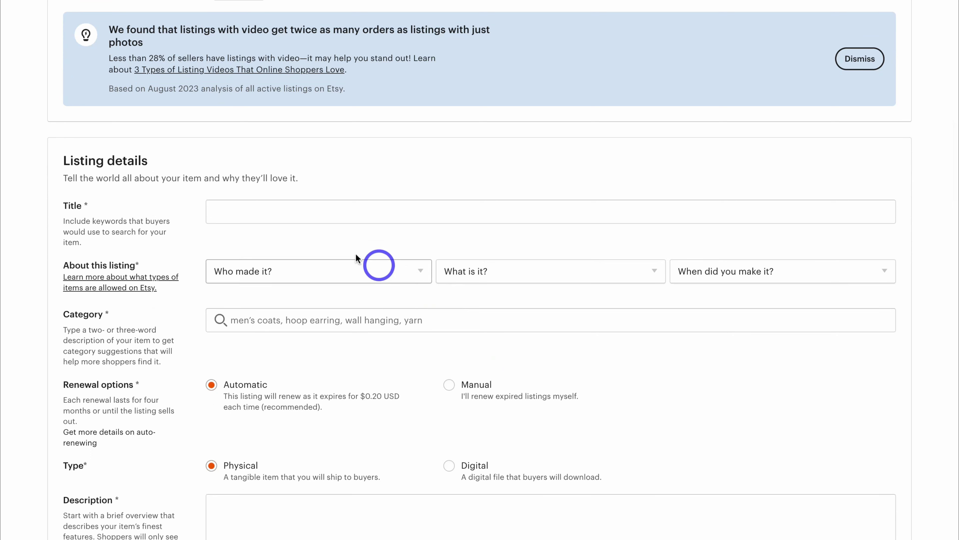
pyautogui.click(238, 212)
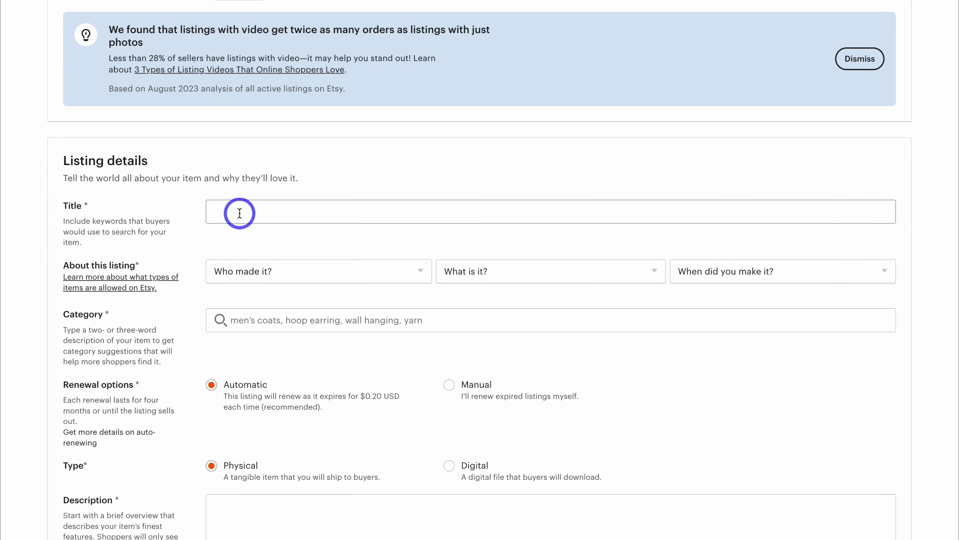
pyautogui.write('Google Sheets Customer Tracker, Business Spreadsheet, Task Manager, Business tracker, Invoice tracker (Sheetify Lite)')
pyautogui.moveTo(215, 212); pyautogui.dragTo(353, 212)
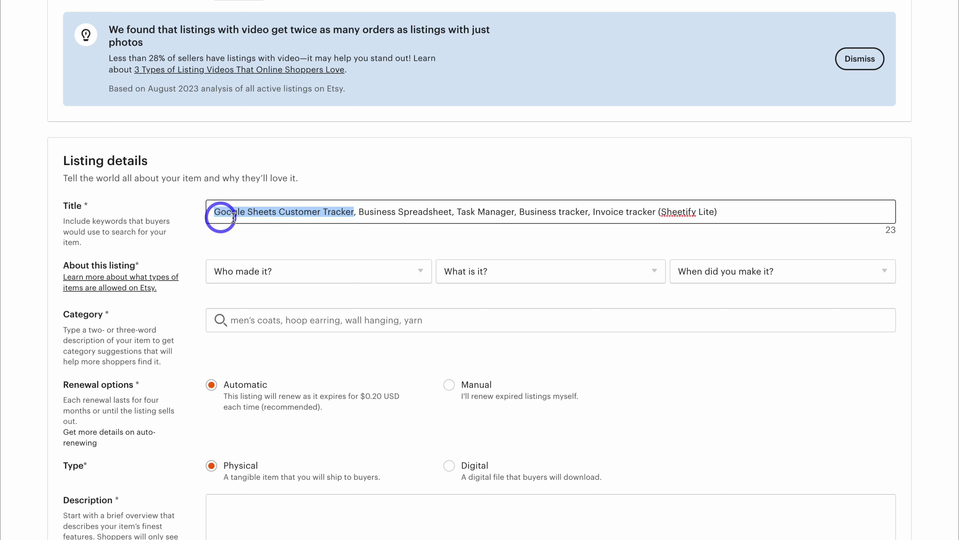
pyautogui.click(356, 213)
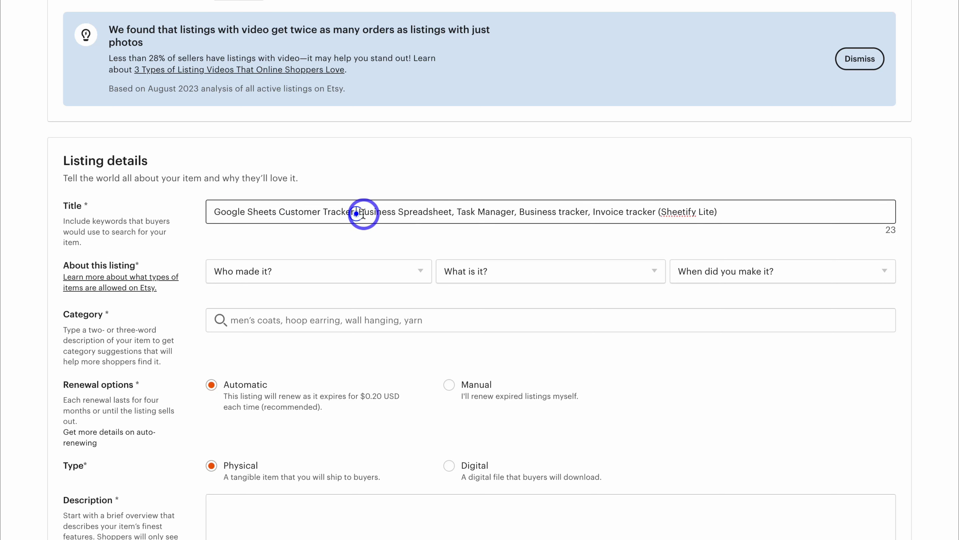
pyautogui.moveTo(356, 214); pyautogui.dragTo(657, 212)
pyautogui.click(521, 213)
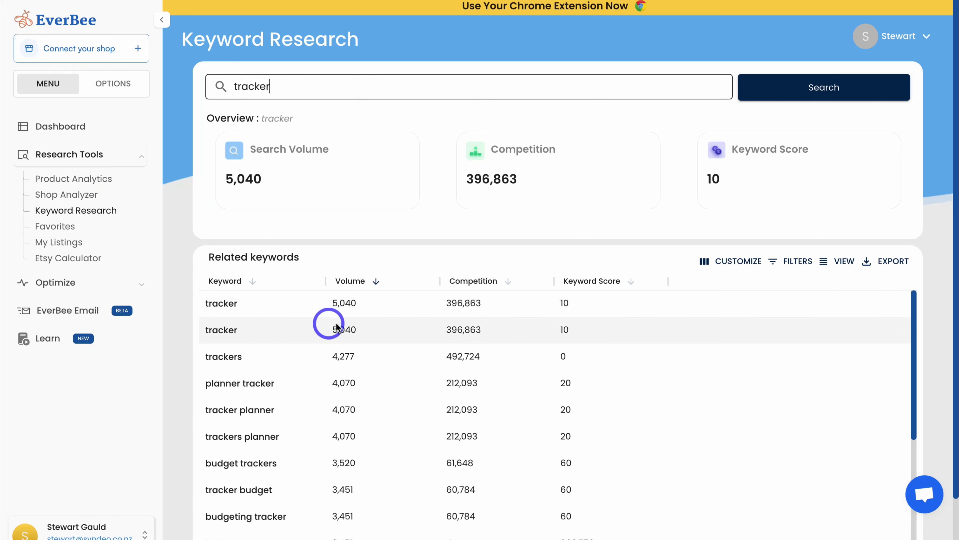
# Step: Review the related keywords for "tracker" in EverBee's Keyword Research, comparing their volume, competition and keyword score
pyautogui.scroll(-3, 403, 325)
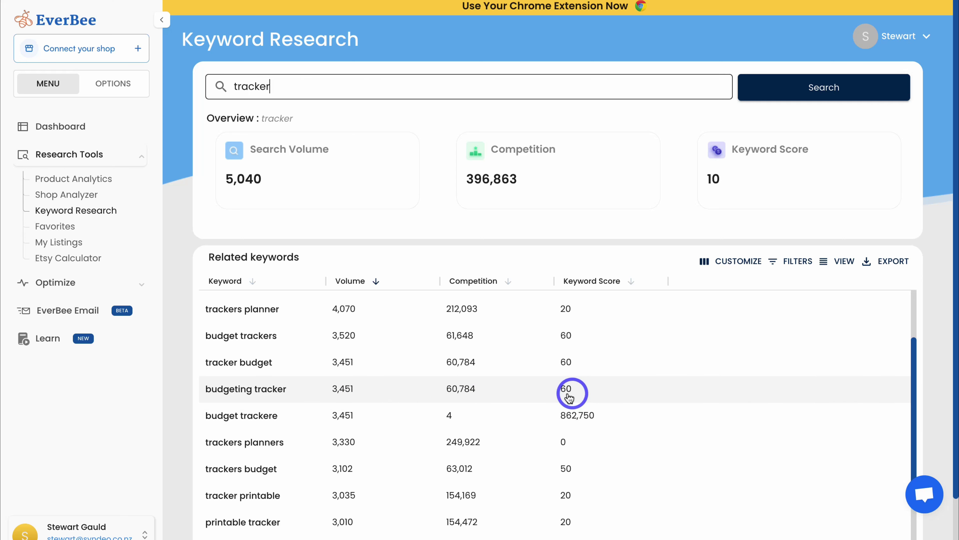
pyautogui.scroll(-5, 508, 409)
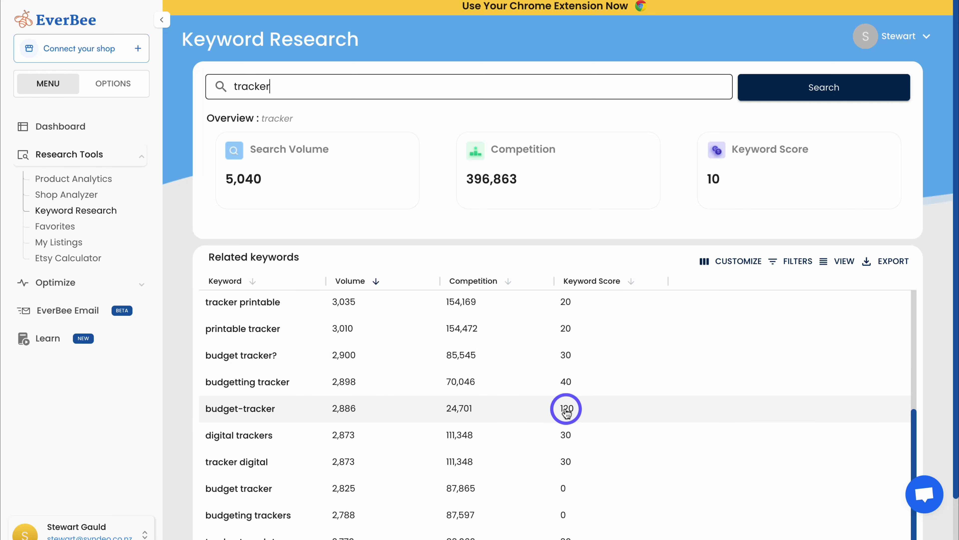
pyautogui.scroll(-5, 266, 406)
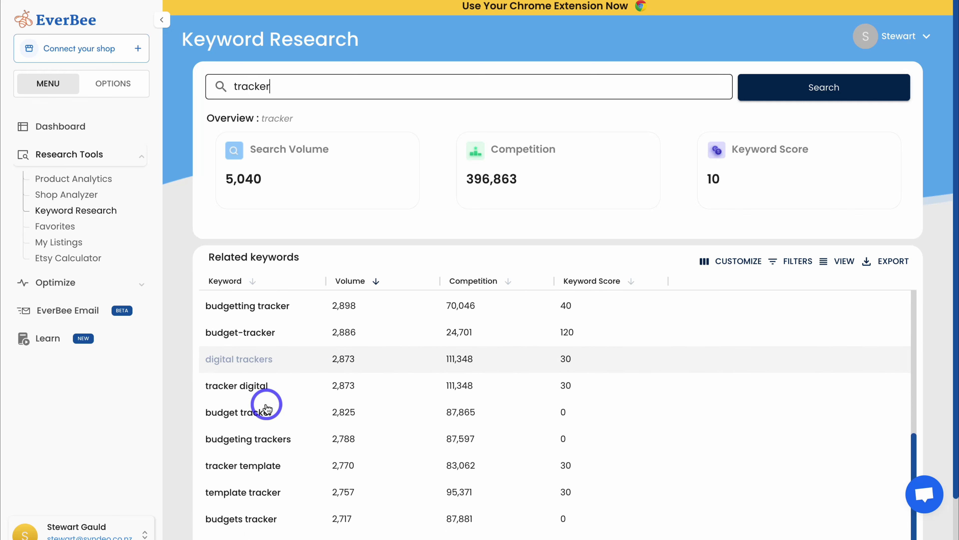
pyautogui.scroll(-3, 266, 407)
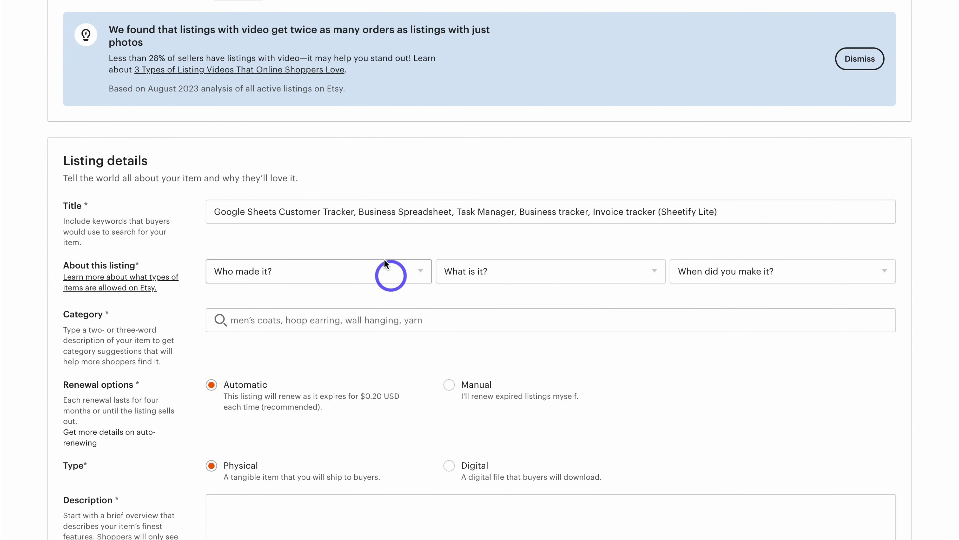
# Step: Describe the item as made by "I did", "A finished product", and made in 2020 - 2023
pyautogui.click(403, 274)
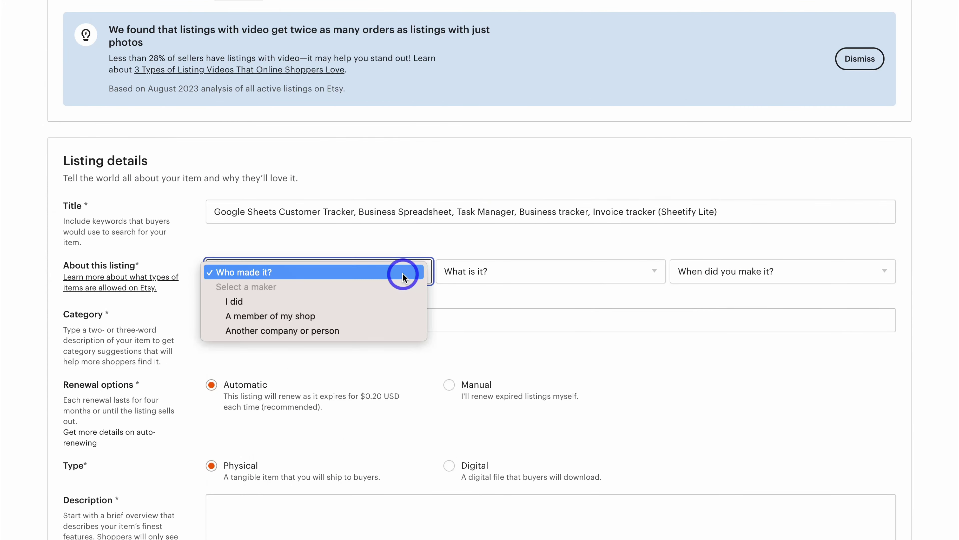
pyautogui.click(394, 305)
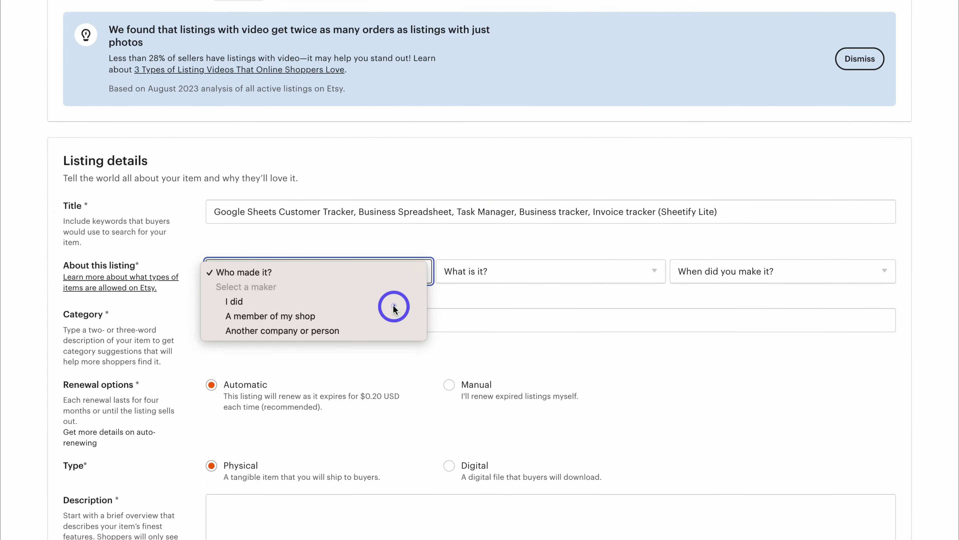
pyautogui.click(552, 271)
pyautogui.click(512, 304)
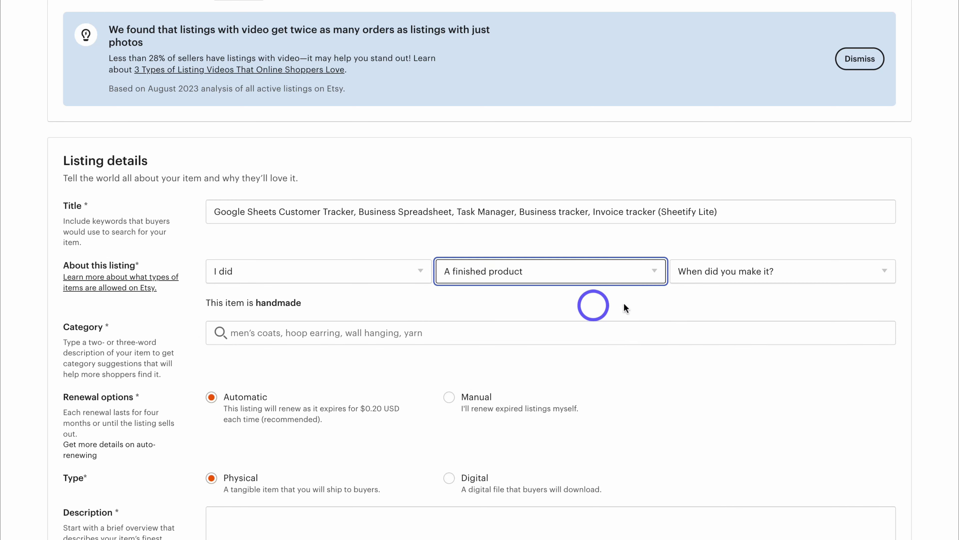
pyautogui.click(736, 280)
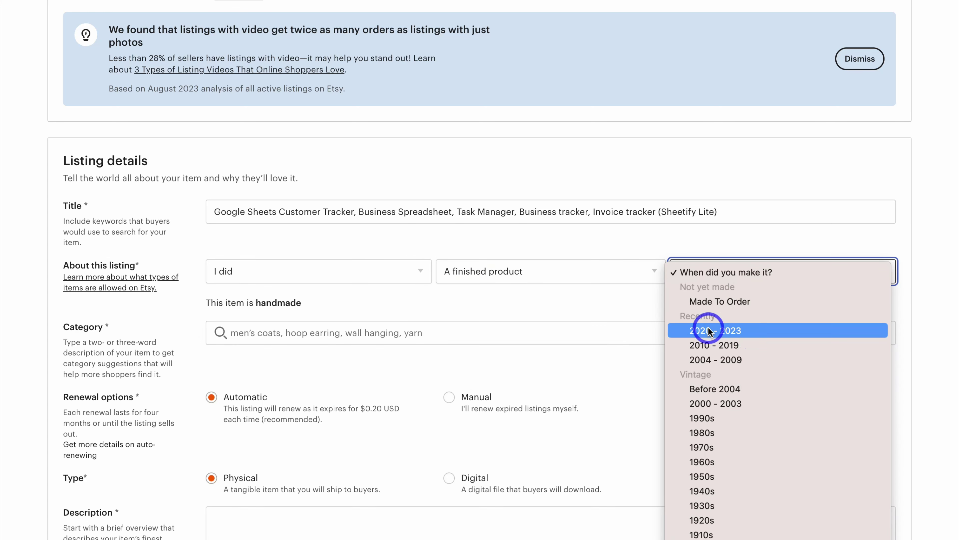
pyautogui.click(737, 330)
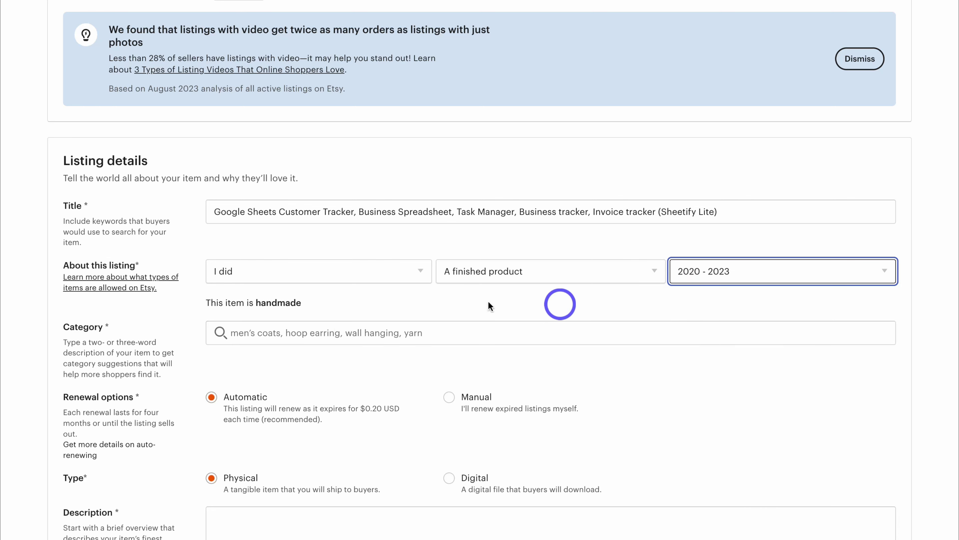
# Step: Search the categories for "templ" and assign the listing to Templates (Design & Templates)
pyautogui.click(285, 334)
pyautogui.write('templ')
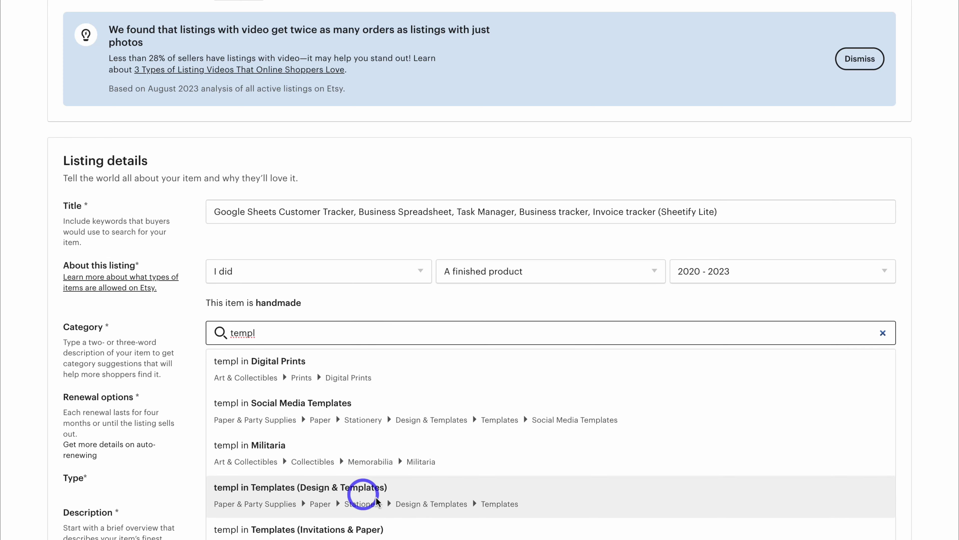
pyautogui.click(375, 491)
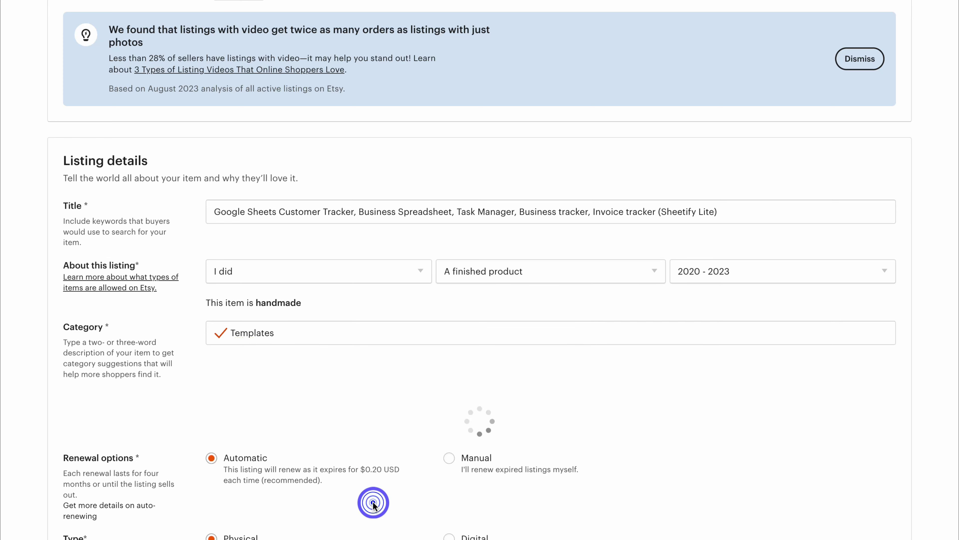
# Step: Set the listing's primary color to Blue and its secondary color to Green
pyautogui.scroll(-3, 374, 504)
pyautogui.click(276, 260)
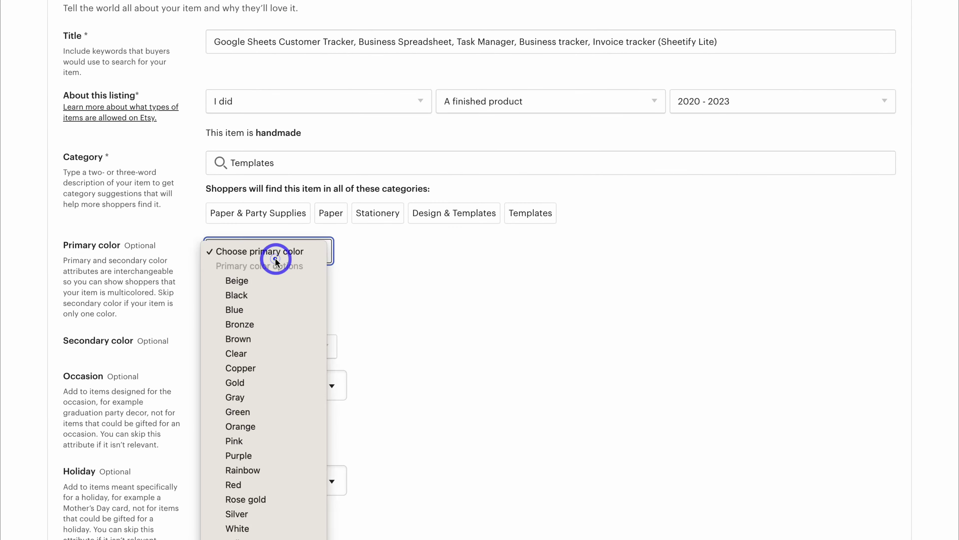
pyautogui.click(273, 308)
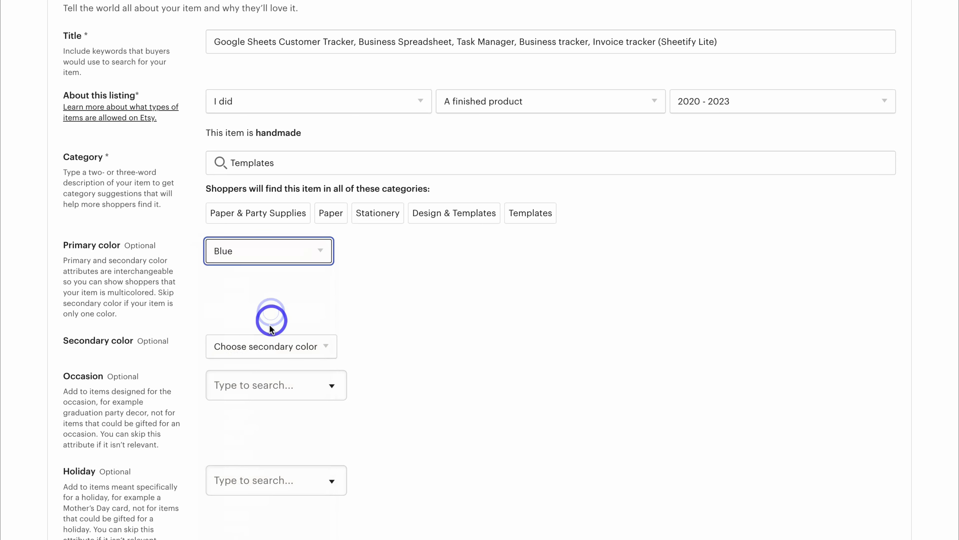
pyautogui.click(274, 348)
pyautogui.scroll(-3, 265, 420)
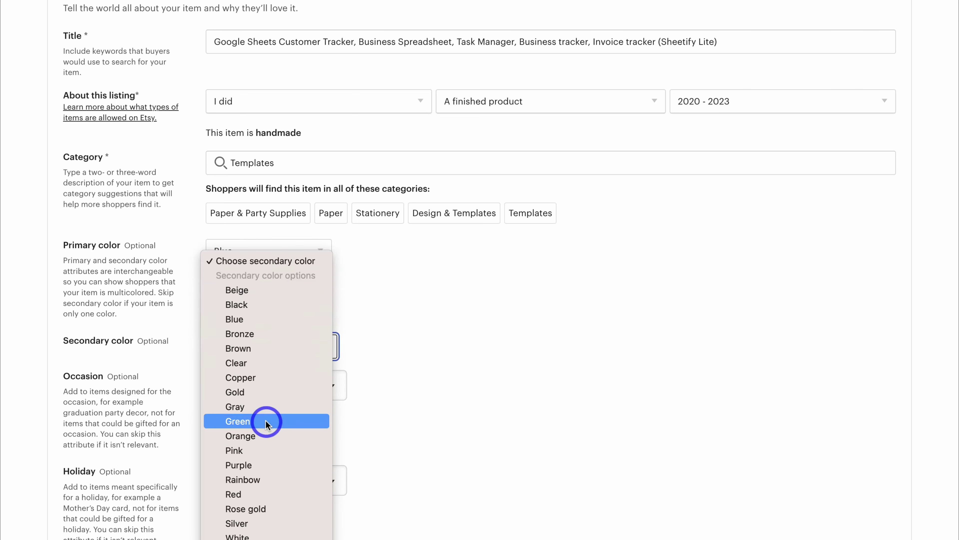
pyautogui.click(265, 420)
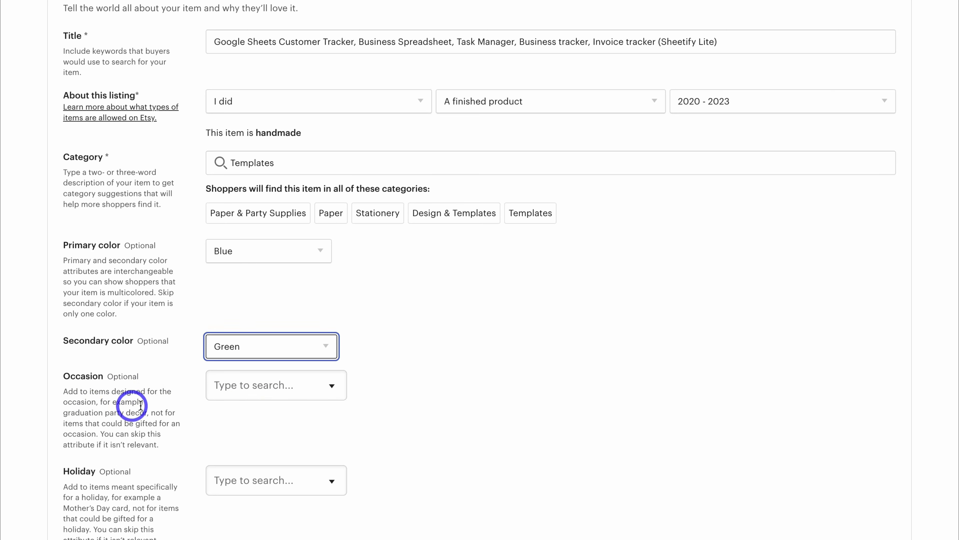
pyautogui.click(249, 386)
pyautogui.scroll(-4, 263, 421)
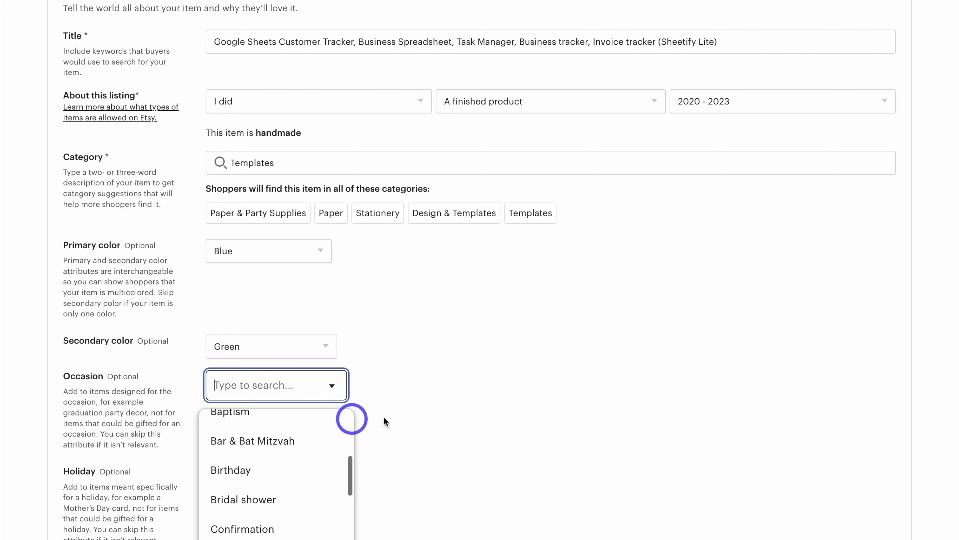
pyautogui.click(394, 417)
pyautogui.scroll(-1, 408, 420)
pyautogui.scroll(-5, 408, 418)
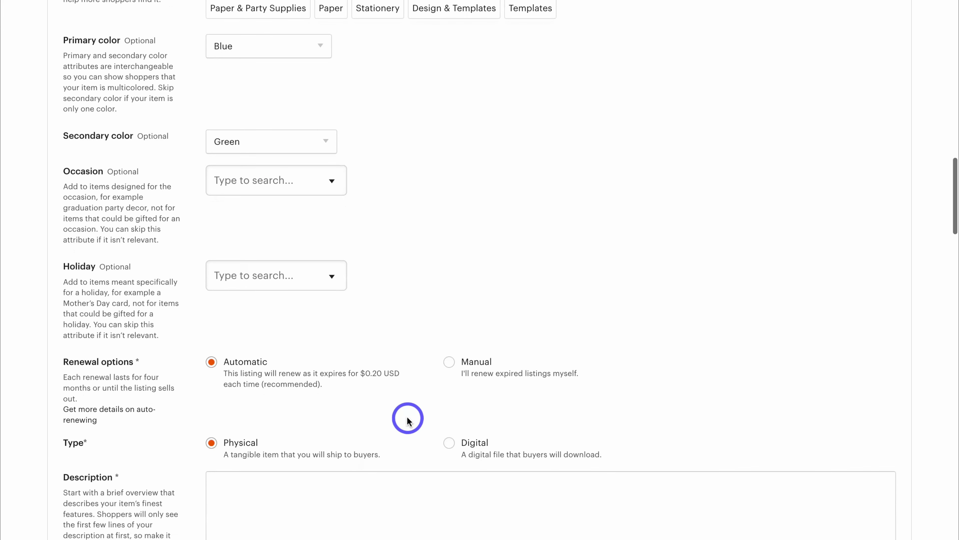